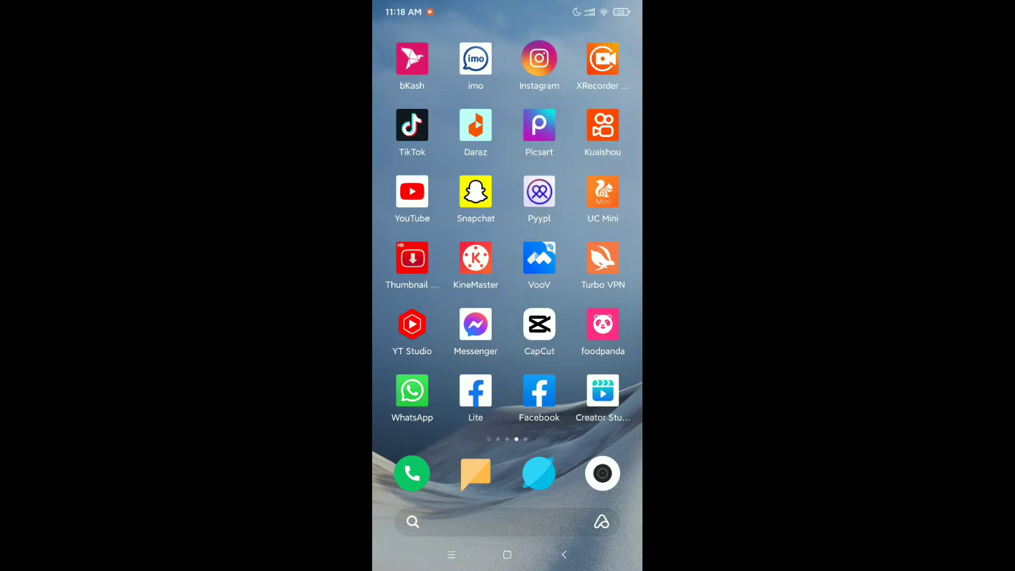
# Step: Launch Facebook from the home screen and dismiss the battery saver prompt with 'Not now'
pyautogui.click(540, 391)
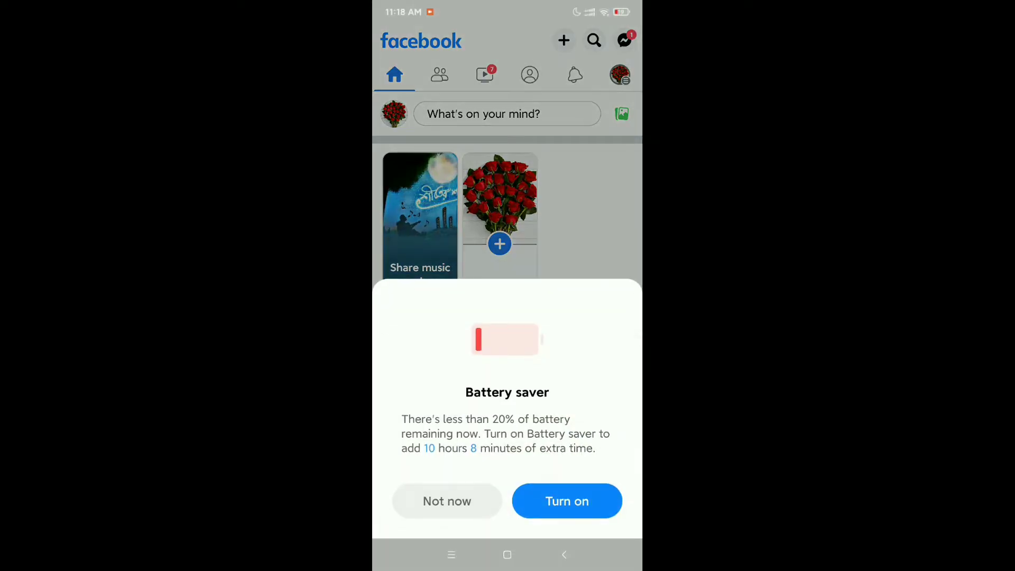
pyautogui.click(446, 500)
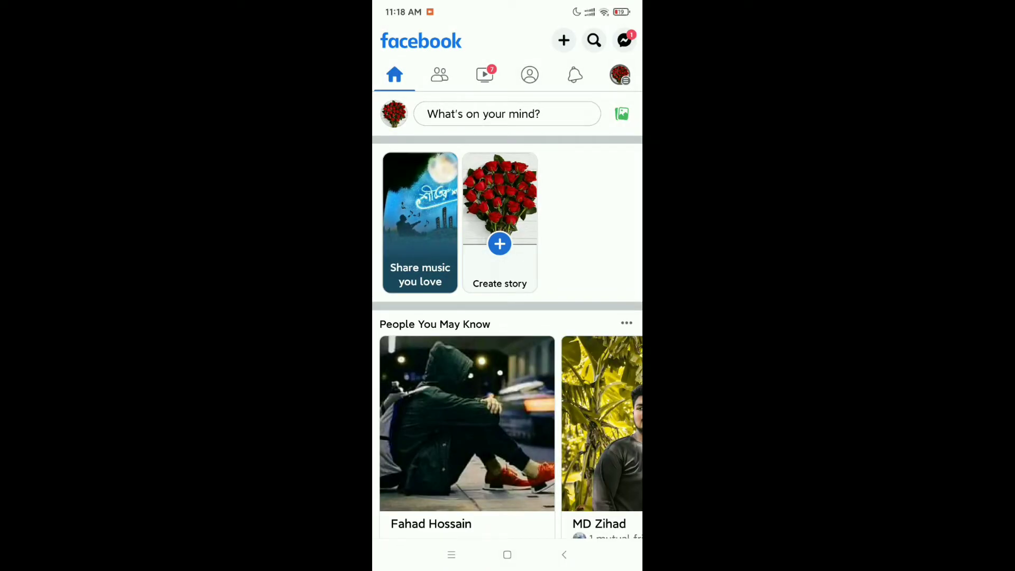
# Step: Open the Facebook menu and expand 'Settings & privacy'
pyautogui.click(620, 75)
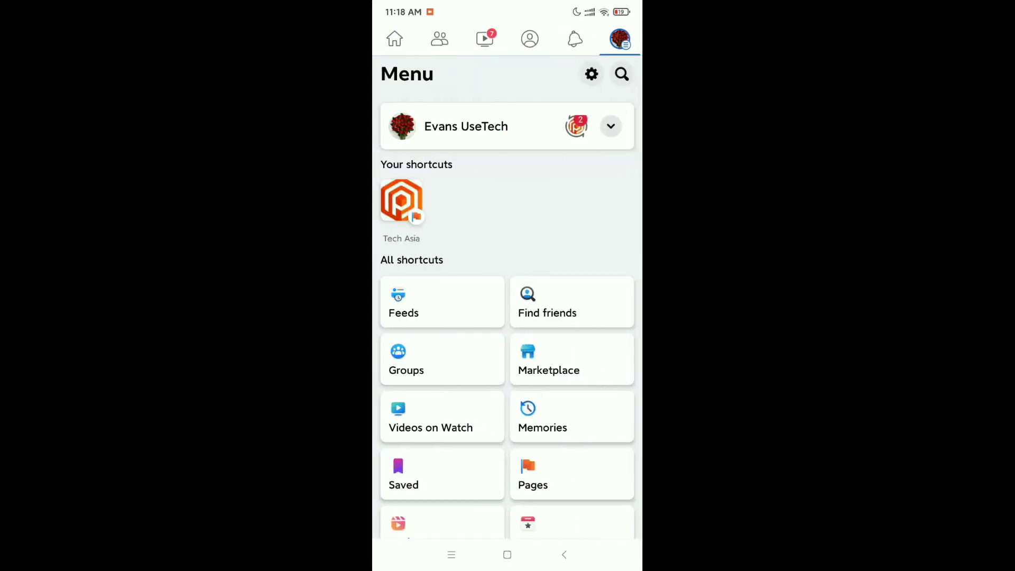
pyautogui.scroll(-5, 507, 318)
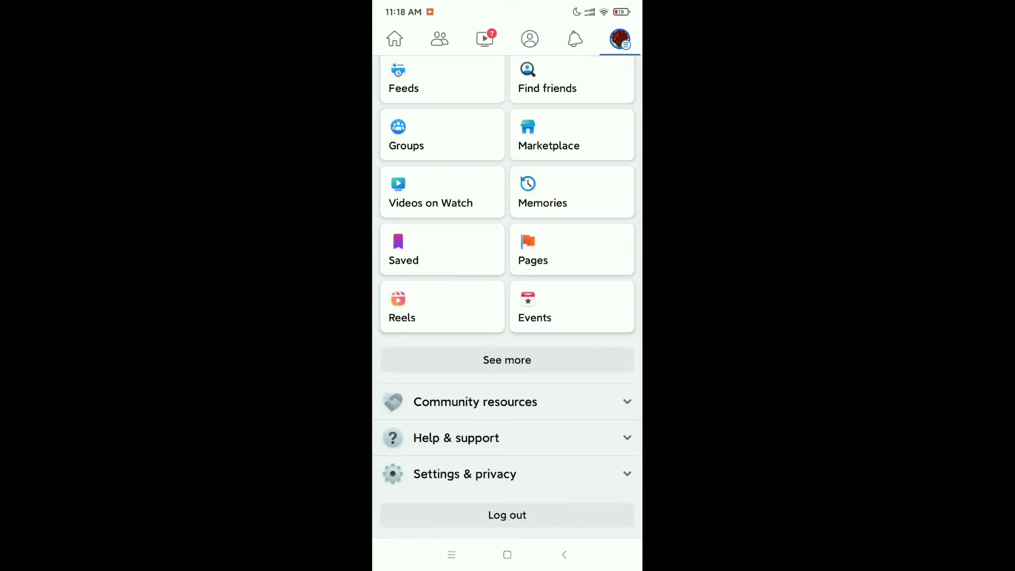
pyautogui.click(464, 473)
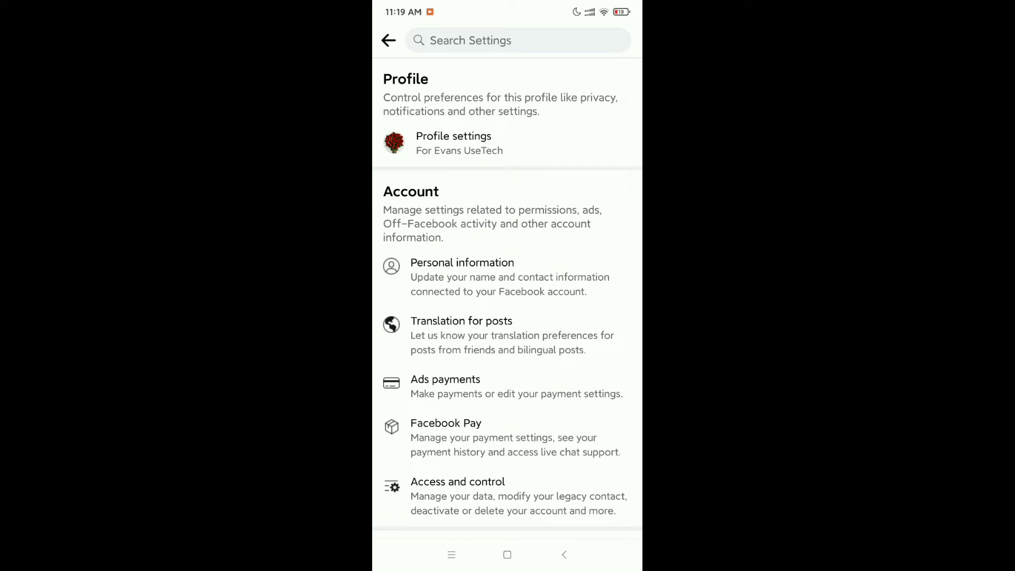
# Step: Browse the Settings page down to the Feed Settings section with 'Reaction preferences'
pyautogui.click(619, 140)
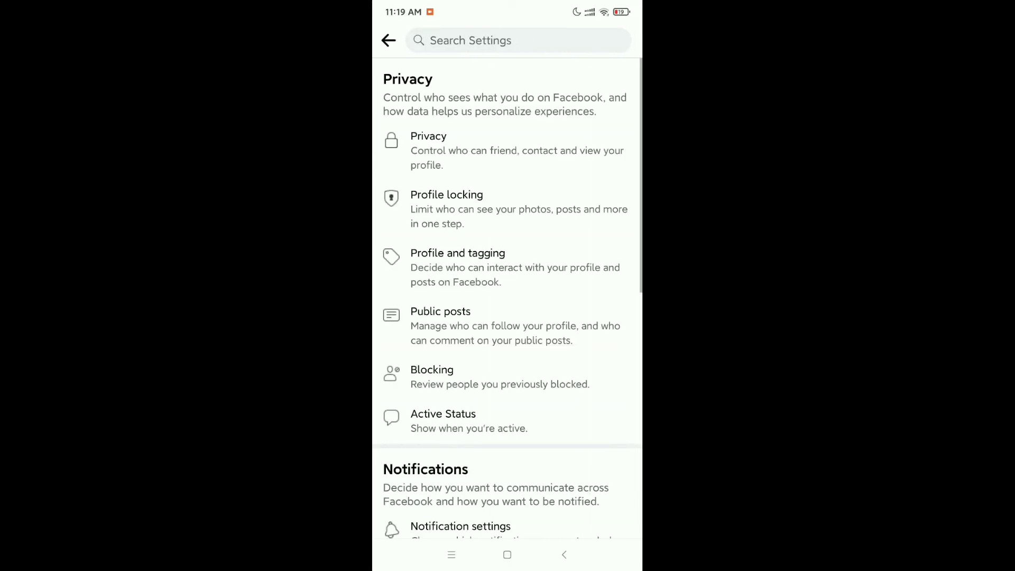
pyautogui.scroll(-3, 508, 302)
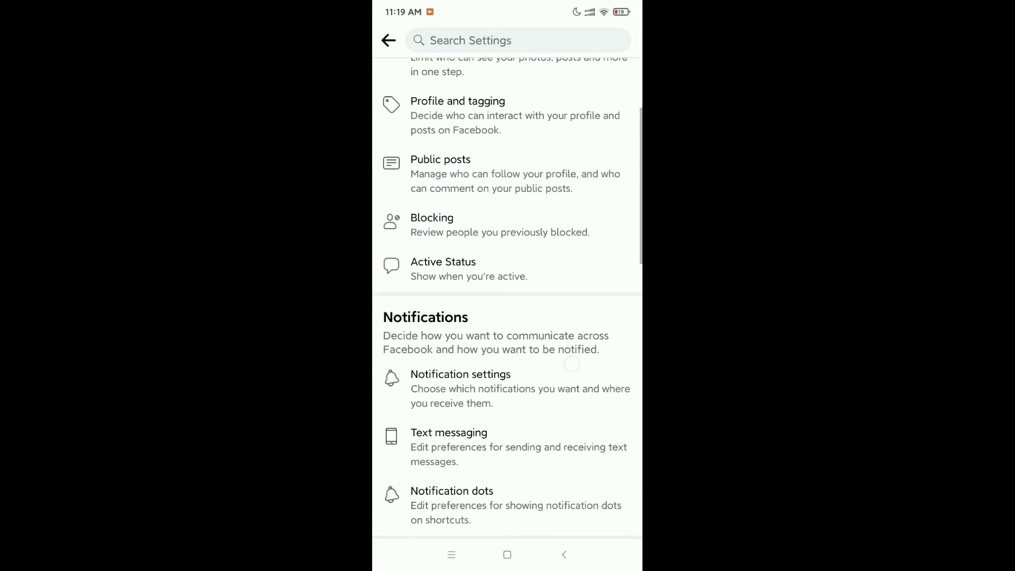
pyautogui.scroll(-3, 509, 301)
pyautogui.scroll(-4, 507, 302)
pyautogui.scroll(-2, 566, 426)
pyautogui.scroll(-1, 565, 425)
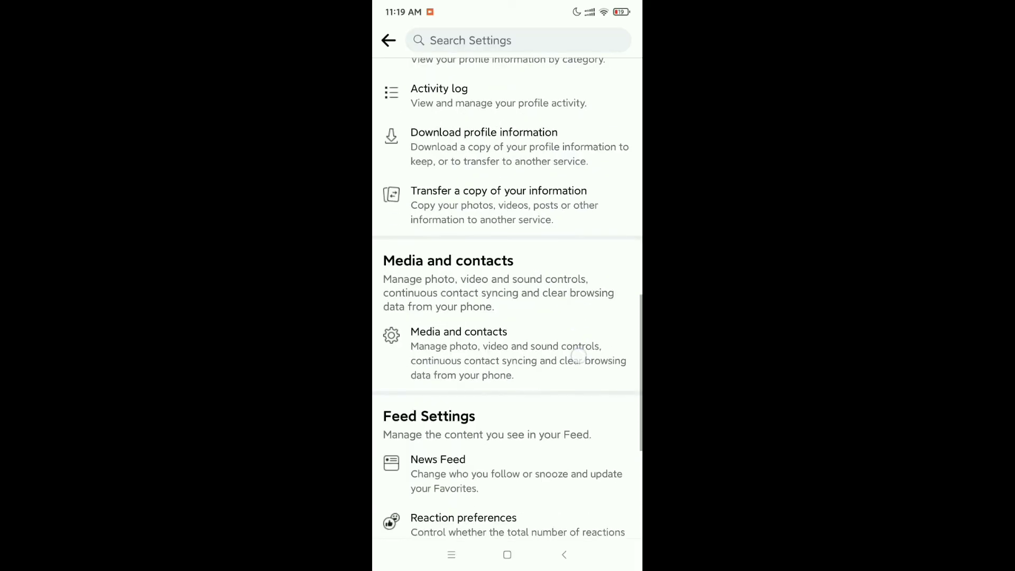
pyautogui.scroll(-3, 565, 425)
pyautogui.scroll(-1, 565, 426)
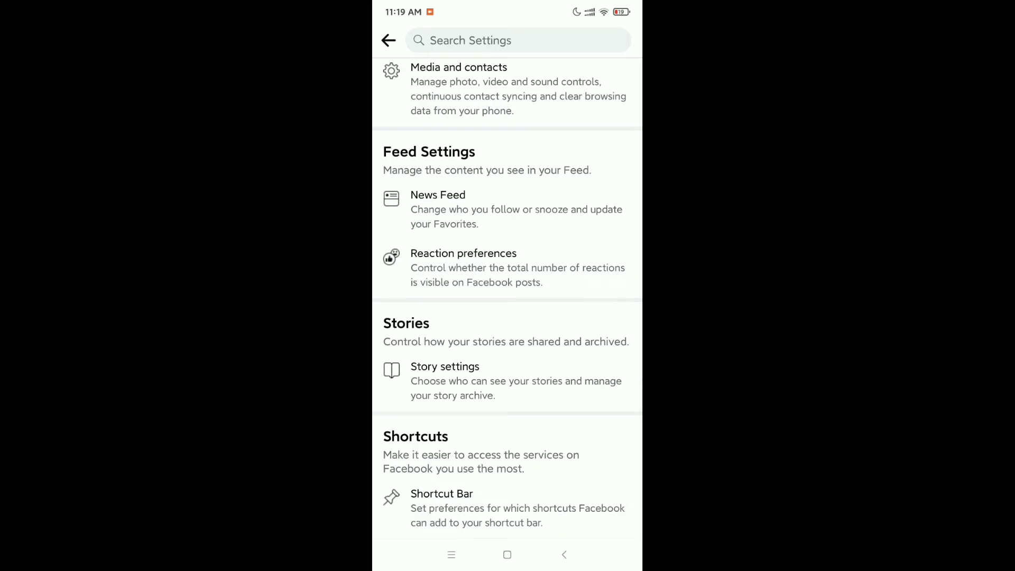
# Step: In Reaction preferences, turn off 'On posts from others' and 'On your posts'
pyautogui.click(530, 265)
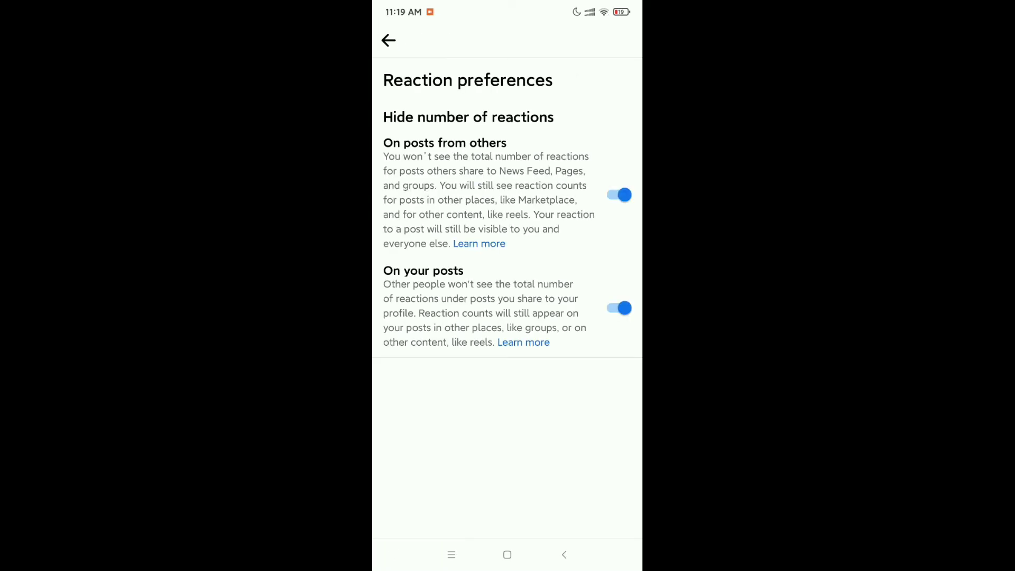
pyautogui.click(619, 194)
pyautogui.click(619, 308)
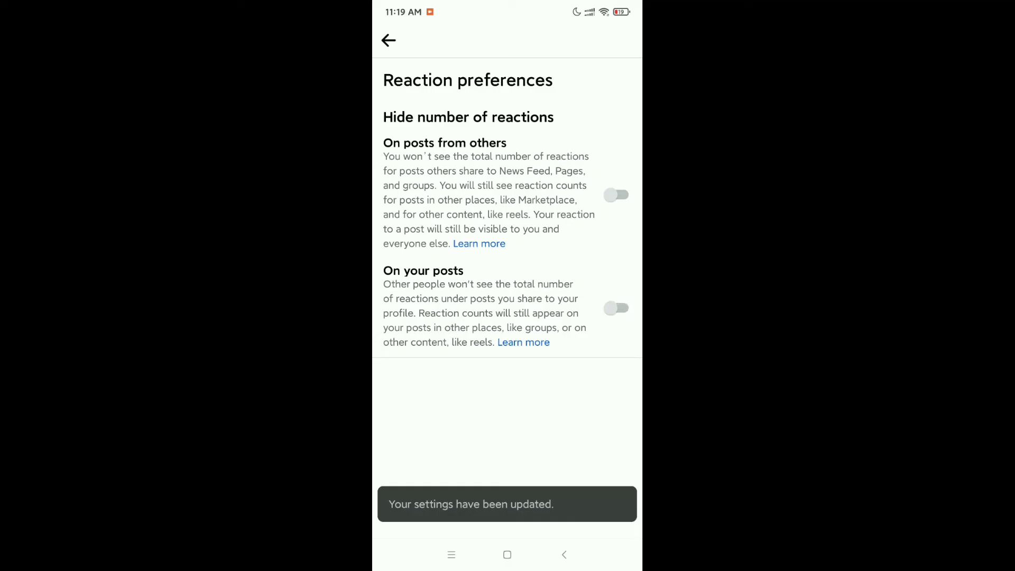